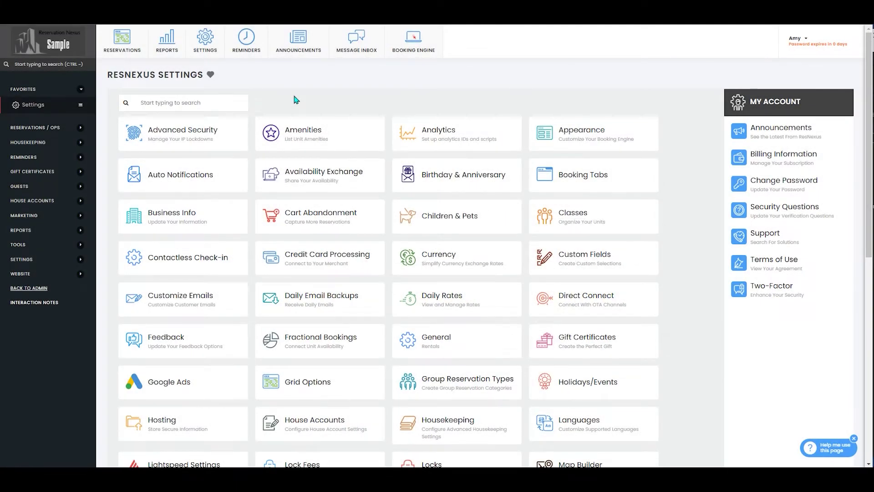
Step: From Cart Abandonment templates, add a new email template using the Cart Abandonment design
left_click(317, 216)
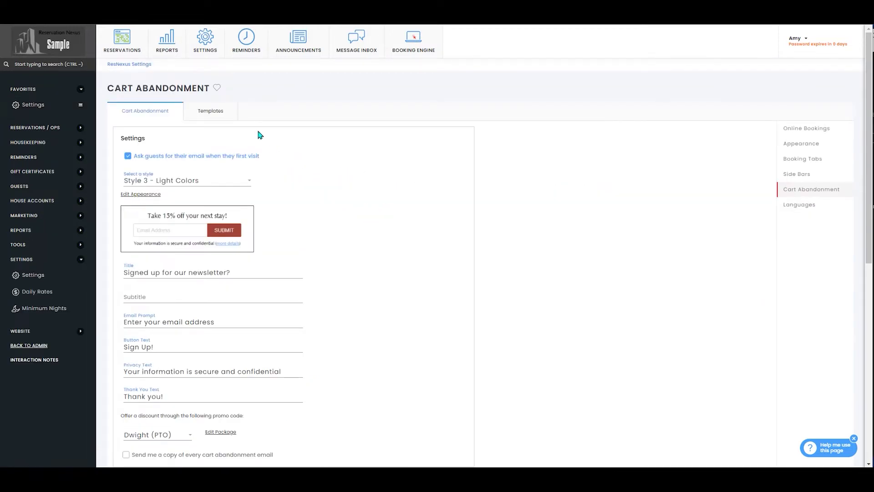
left_click(222, 120)
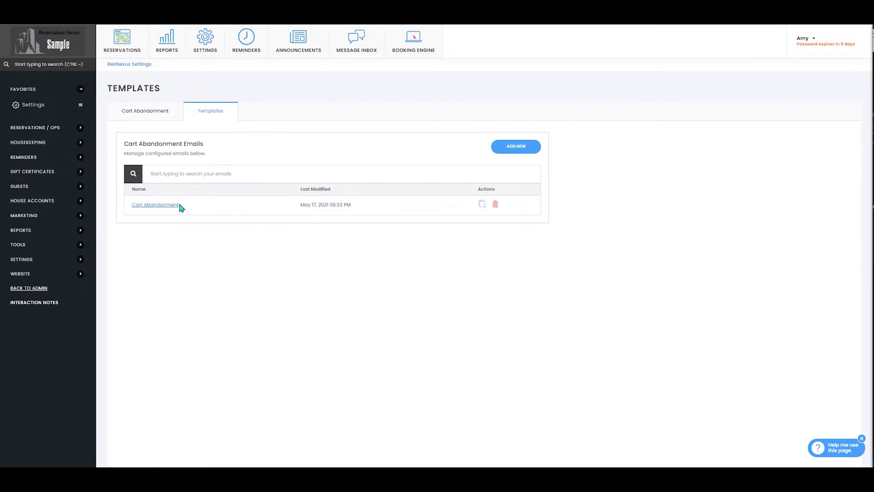
left_click(510, 153)
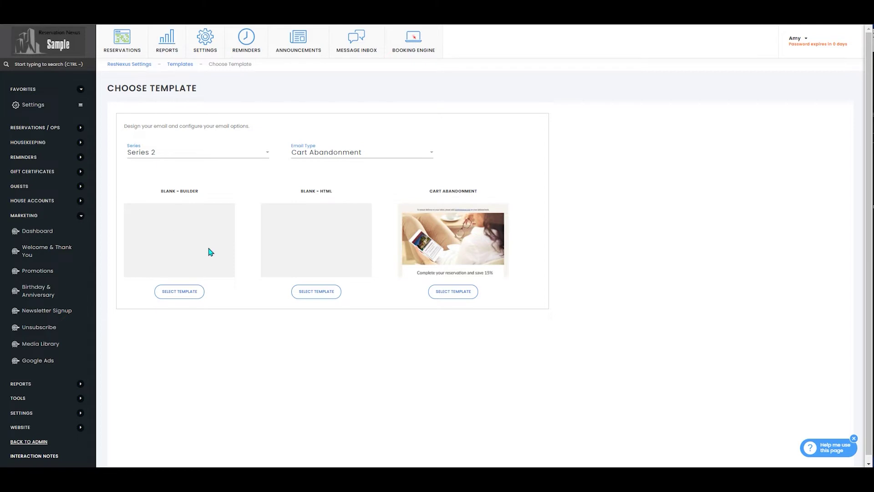
left_click(453, 291)
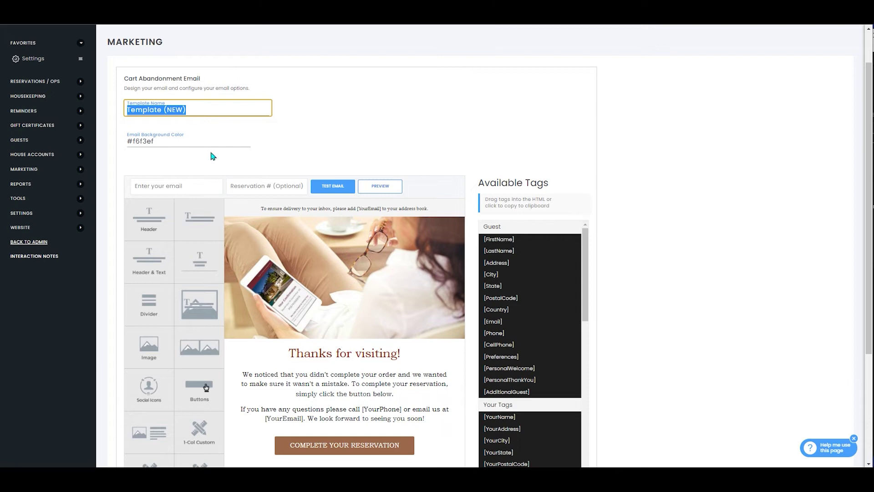
scroll(342, 251, "down", 2)
Step: Replace the email's top photo with the house picture from the image library
left_click(343, 243)
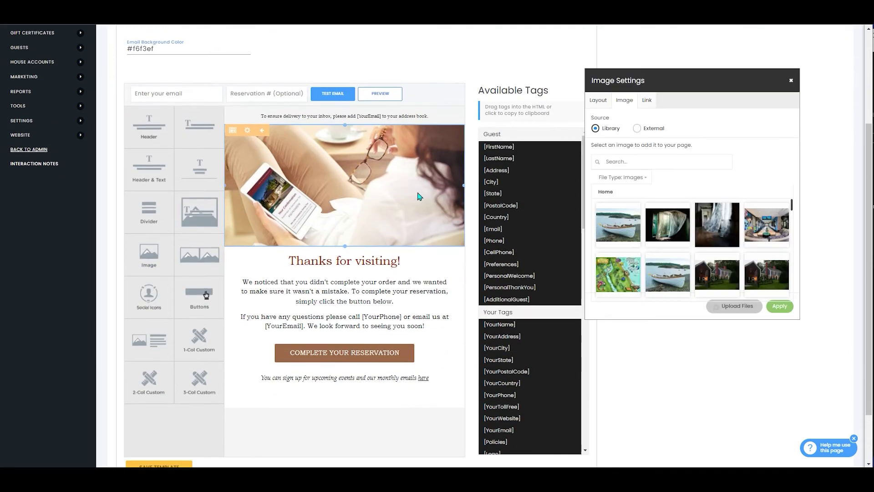
scroll(682, 264, "down", 1)
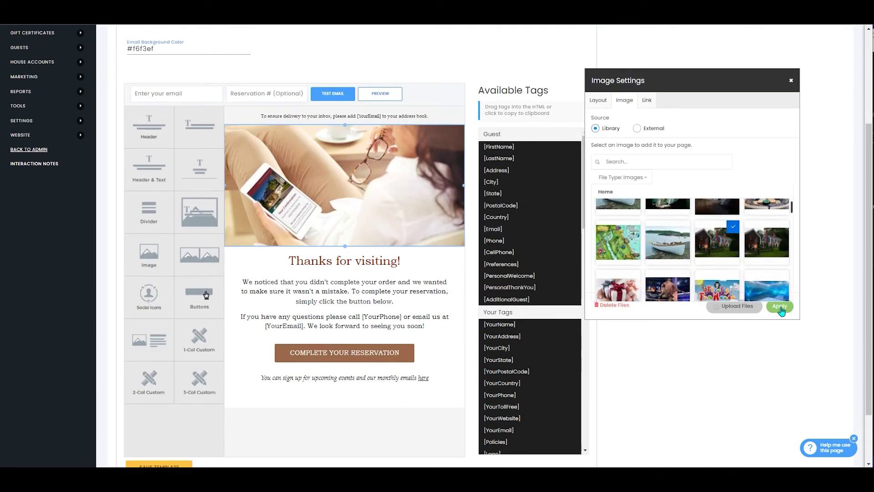
scroll(755, 271, "down", 2)
scroll(754, 271, "down", 1)
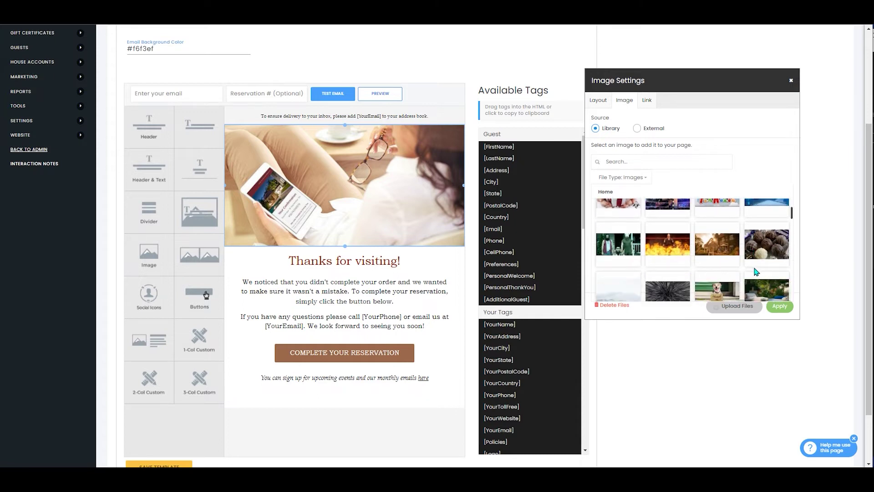
left_click(758, 284)
left_click(424, 393)
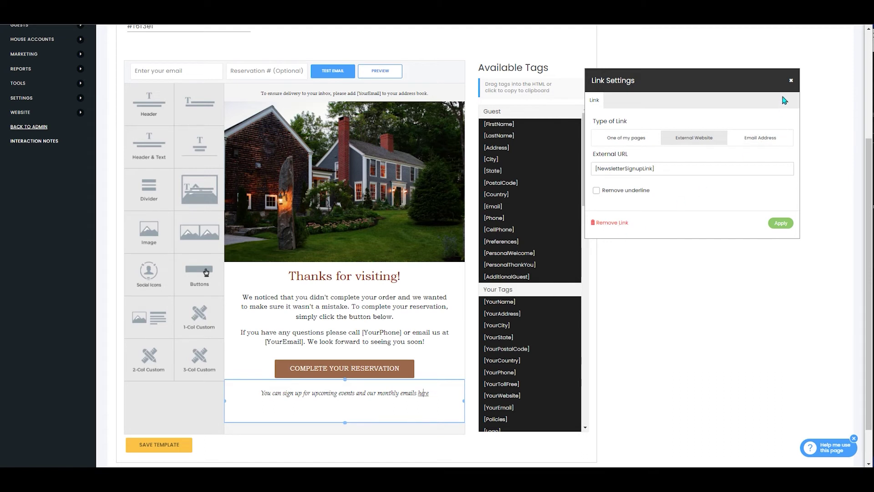
Step: Dismiss Link Settings unchanged and attempt saving the template, which is rejected for an invalid name
left_click(790, 81)
left_click(166, 72)
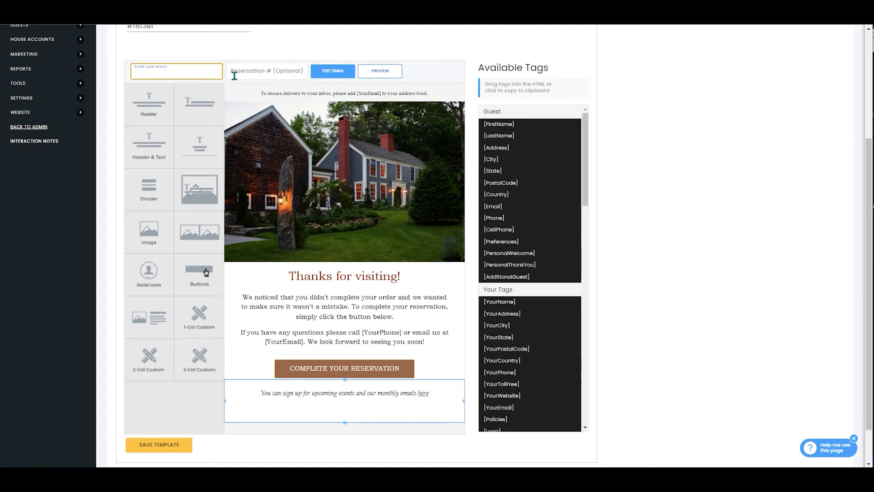
scroll(334, 342, "down", 1)
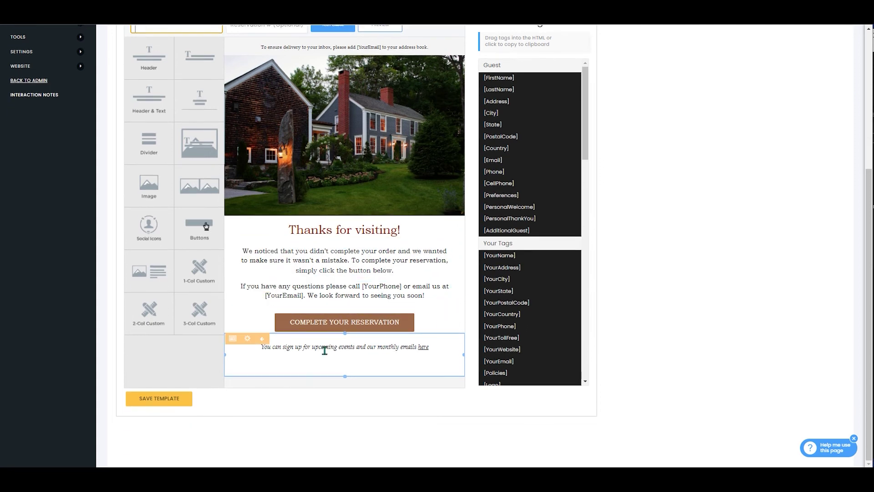
left_click(186, 402)
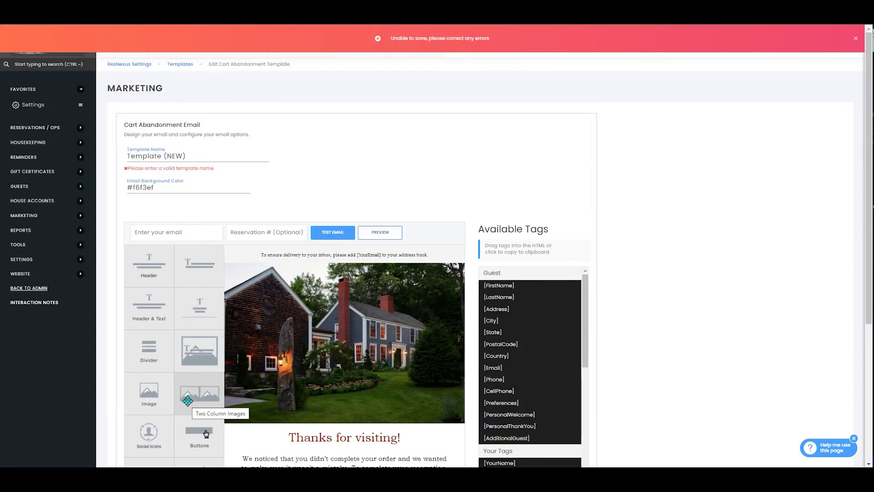
Step: Set the First Email (sent after 15 minutes) to Sample Template and save the settings
left_click(185, 65)
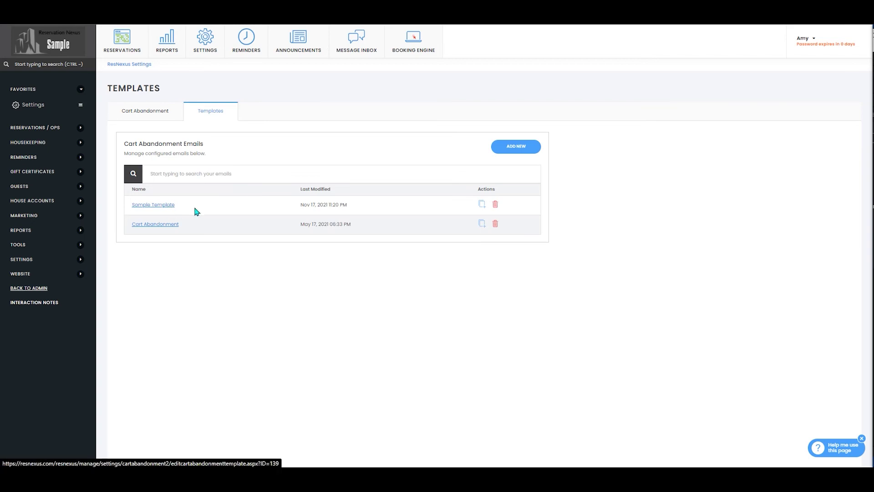
left_click(214, 275)
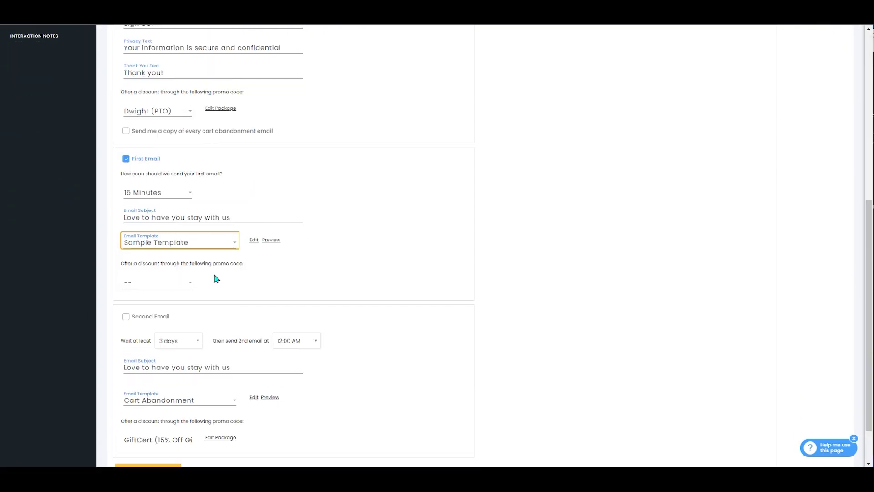
scroll(335, 320, "down", 1)
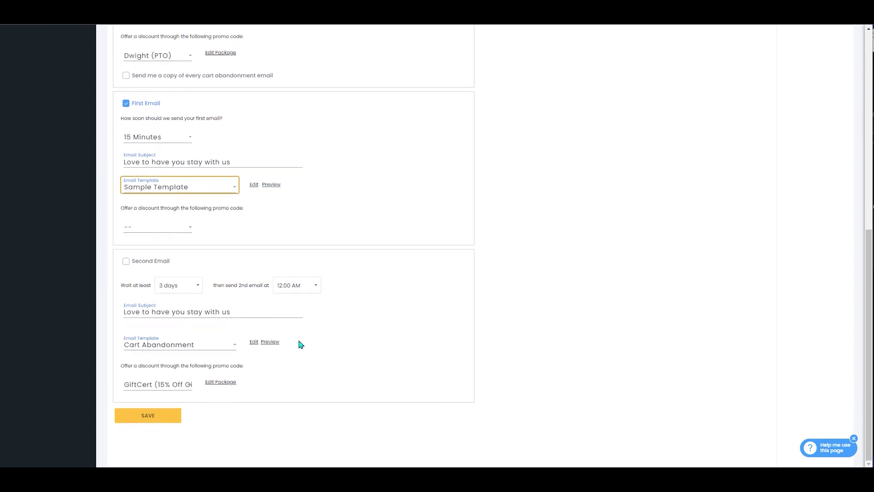
left_click(146, 414)
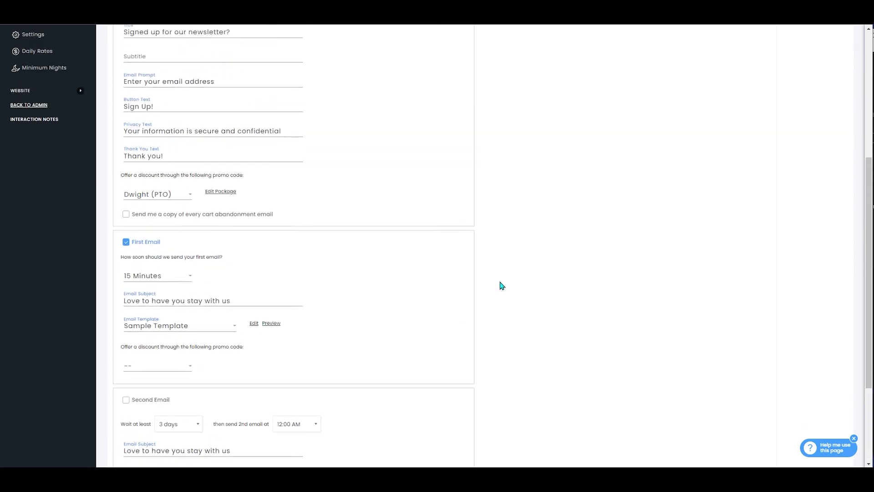